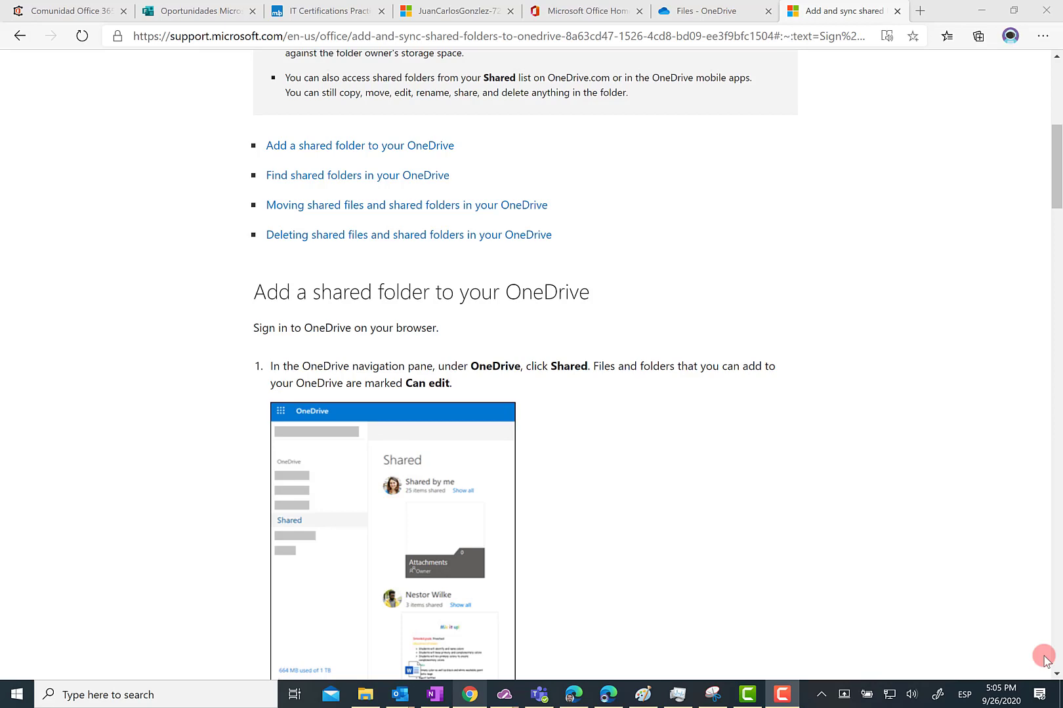
# Scroll the support article down to the numbered 'Add a shared folder to your OneDrive' steps.
pyautogui.scroll(-3, 1026, 660)
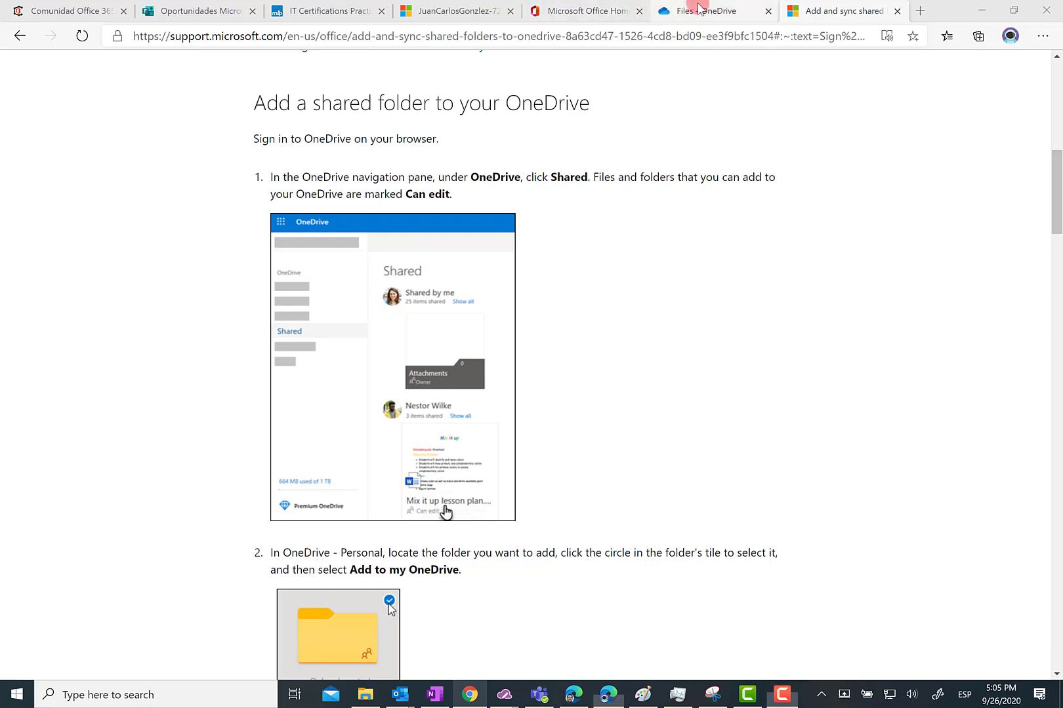
# Go to OneDrive's Shared page and scroll through the 'Shared with you' files from colleagues.
pyautogui.click(663, 9)
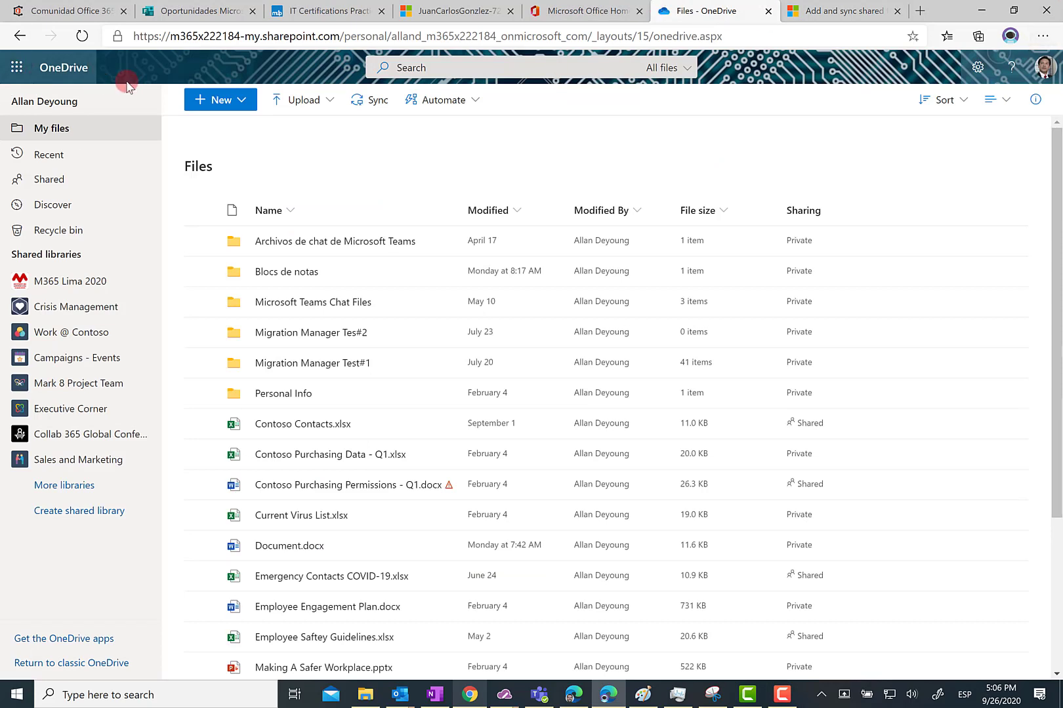
pyautogui.click(49, 184)
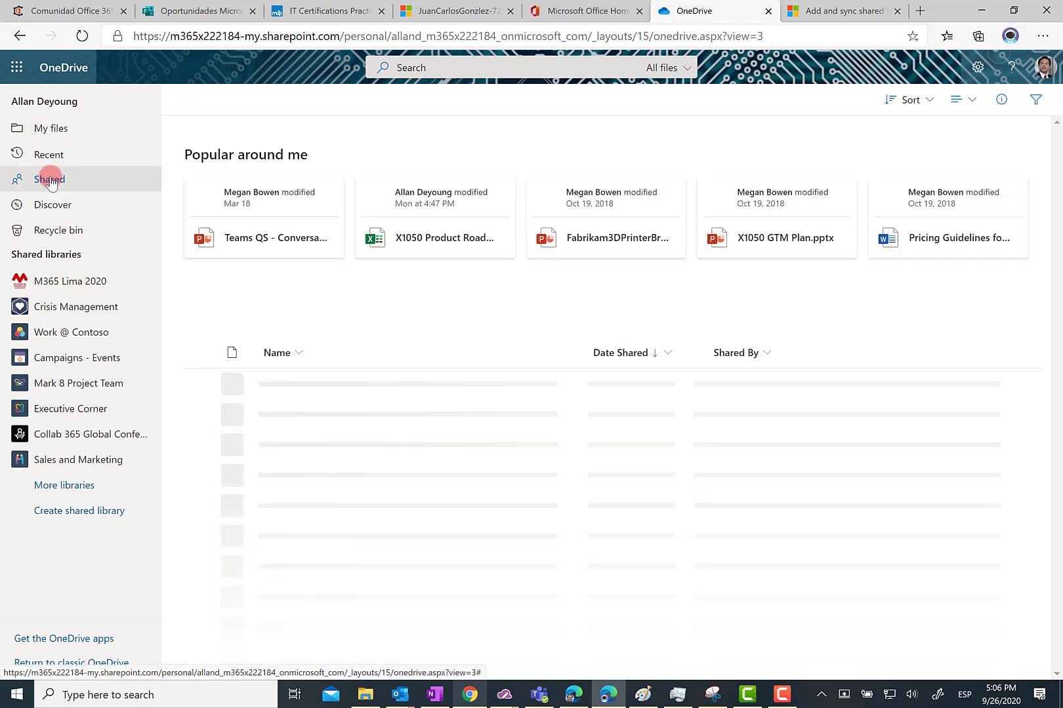
pyautogui.scroll(-5, 461, 303)
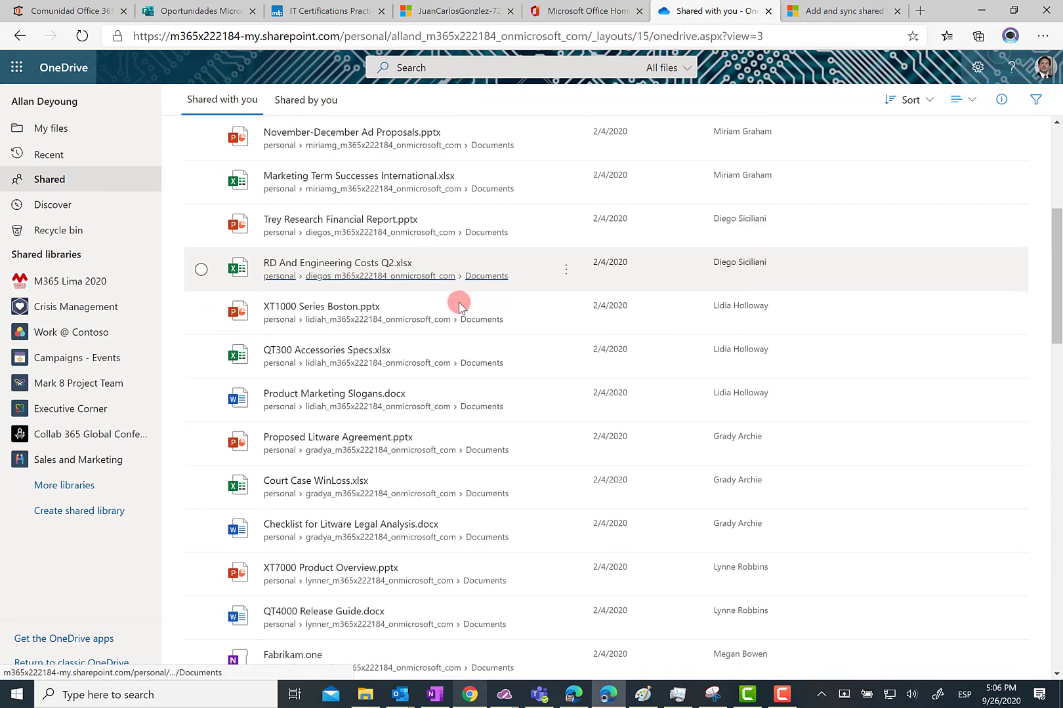
pyautogui.scroll(-15, 459, 305)
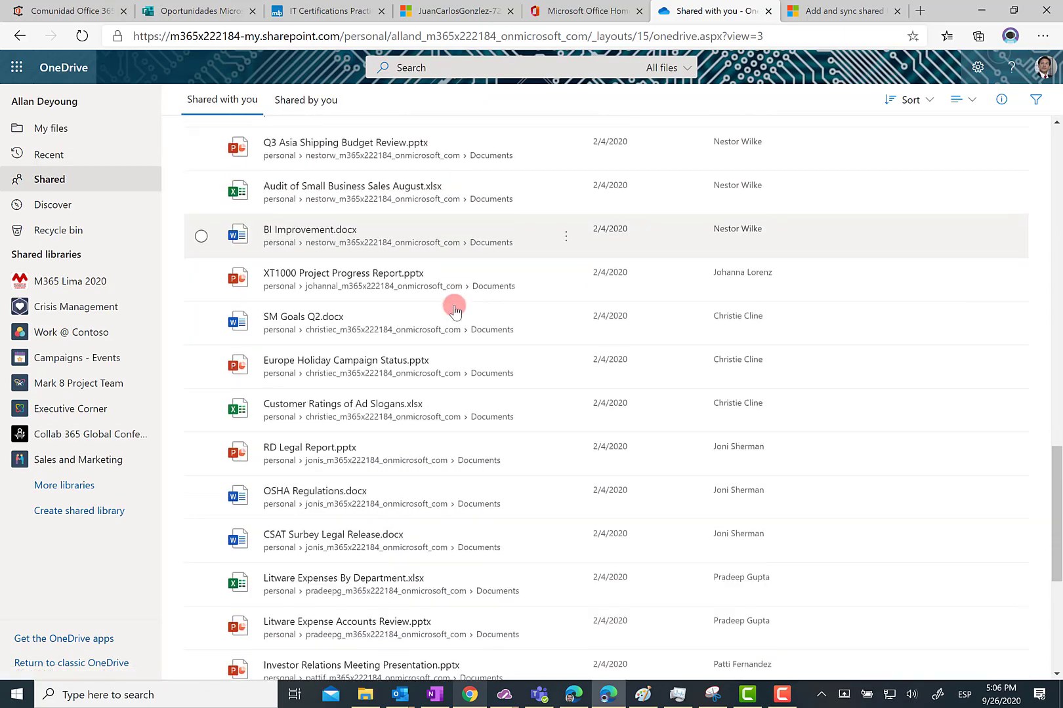
pyautogui.scroll(-6, 455, 310)
pyautogui.scroll(20, 456, 310)
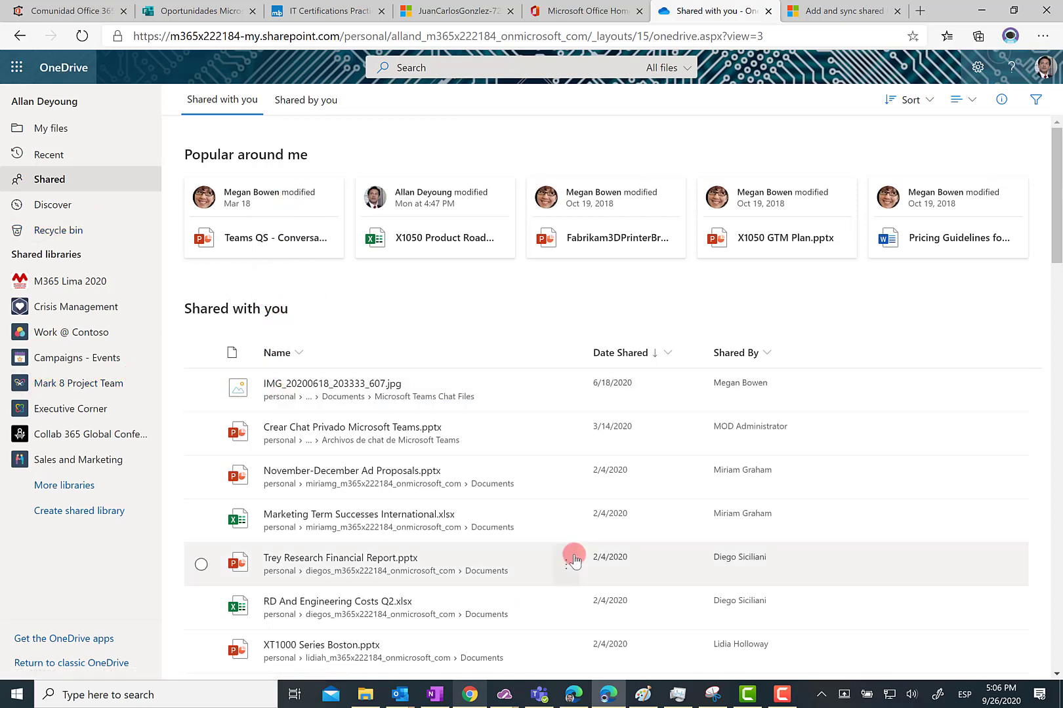
# In the other Chrome window, open OneDrive's Shared with you list.
pyautogui.click(472, 699)
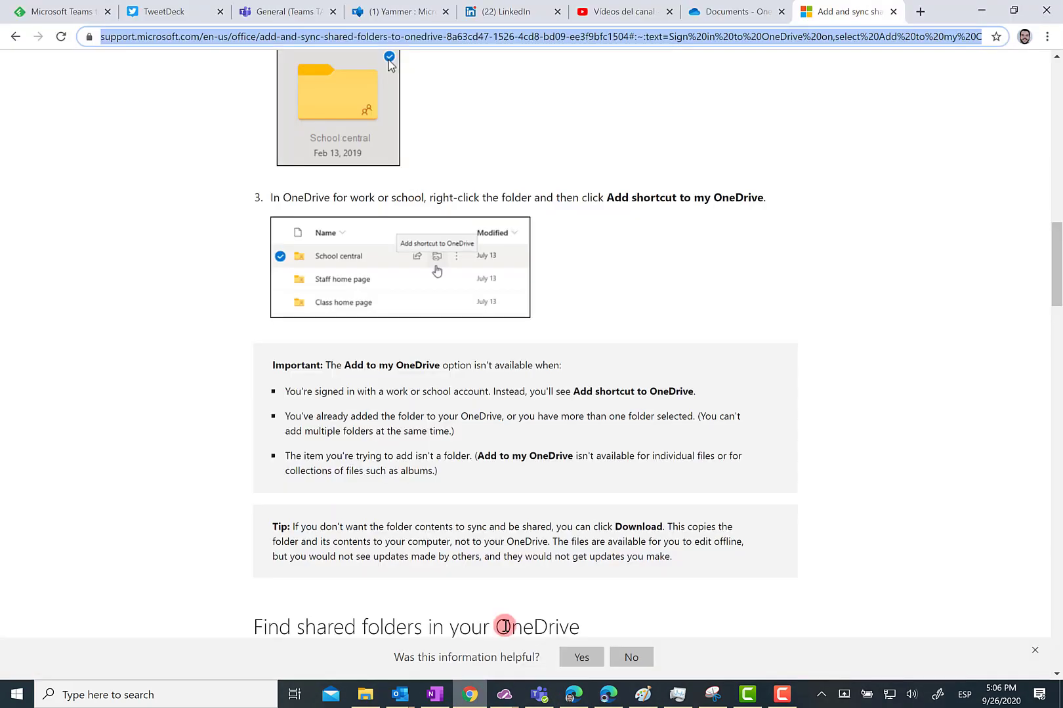
pyautogui.click(734, 12)
pyautogui.click(55, 125)
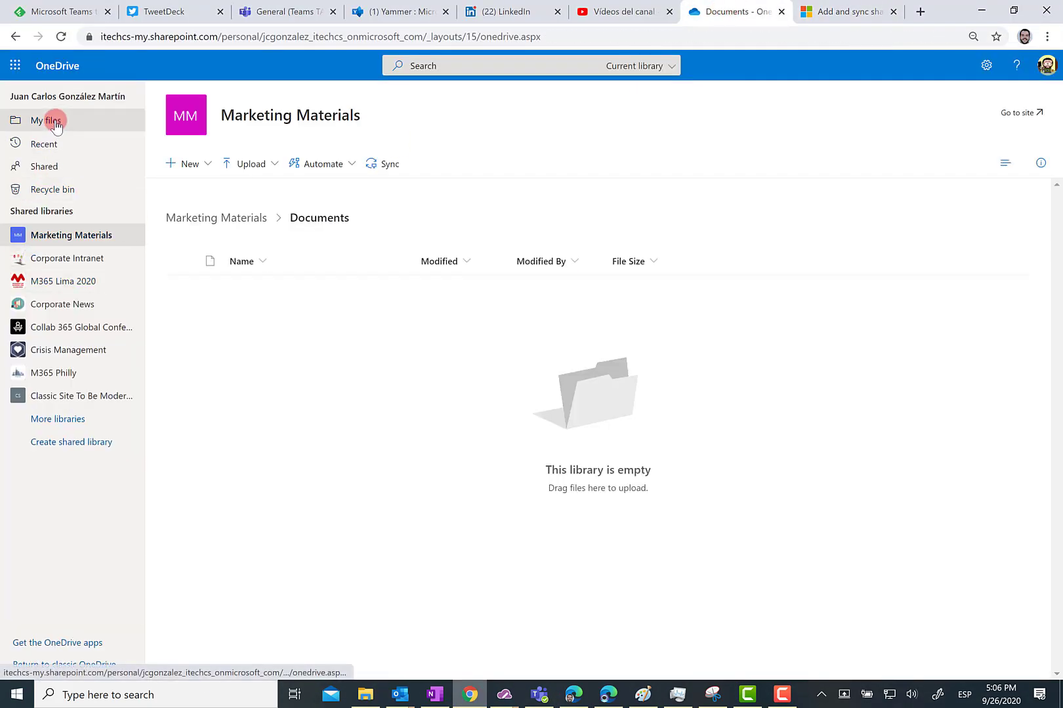
pyautogui.click(42, 166)
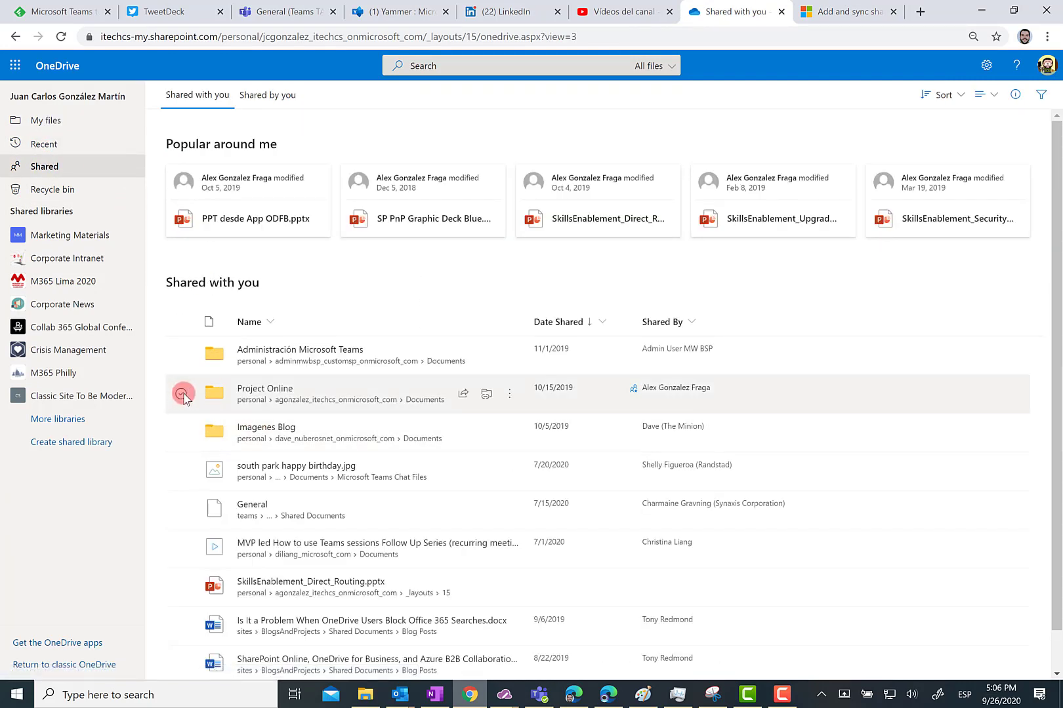
# Add the Project Online folder as a shortcut to My files and check it appears there.
pyautogui.click(181, 393)
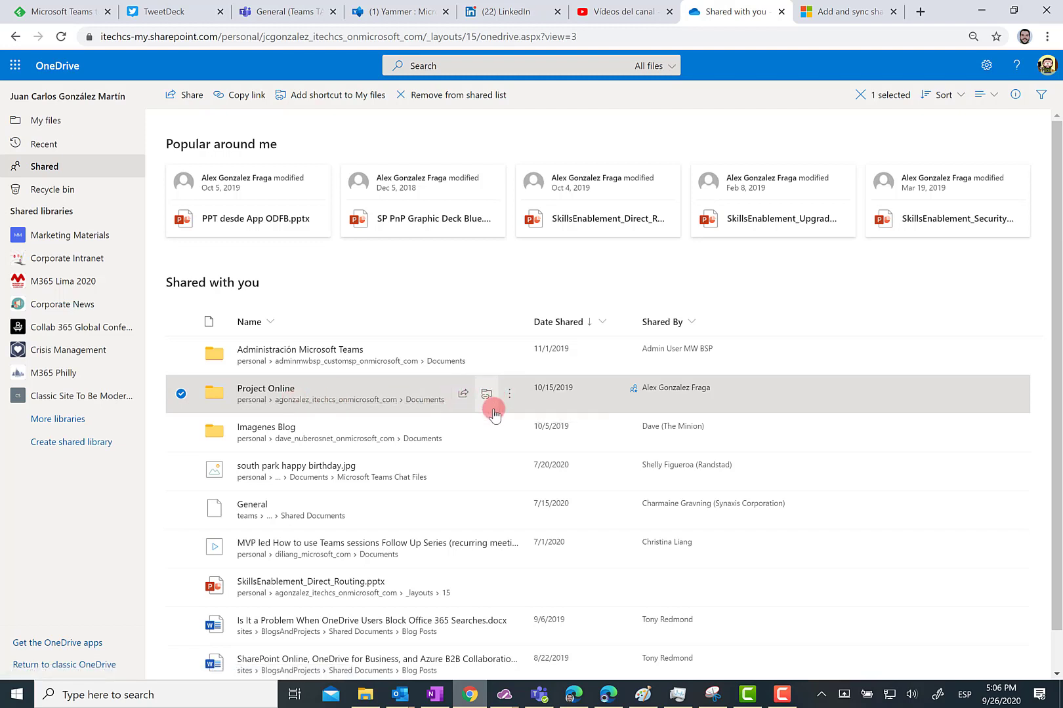
pyautogui.click(487, 395)
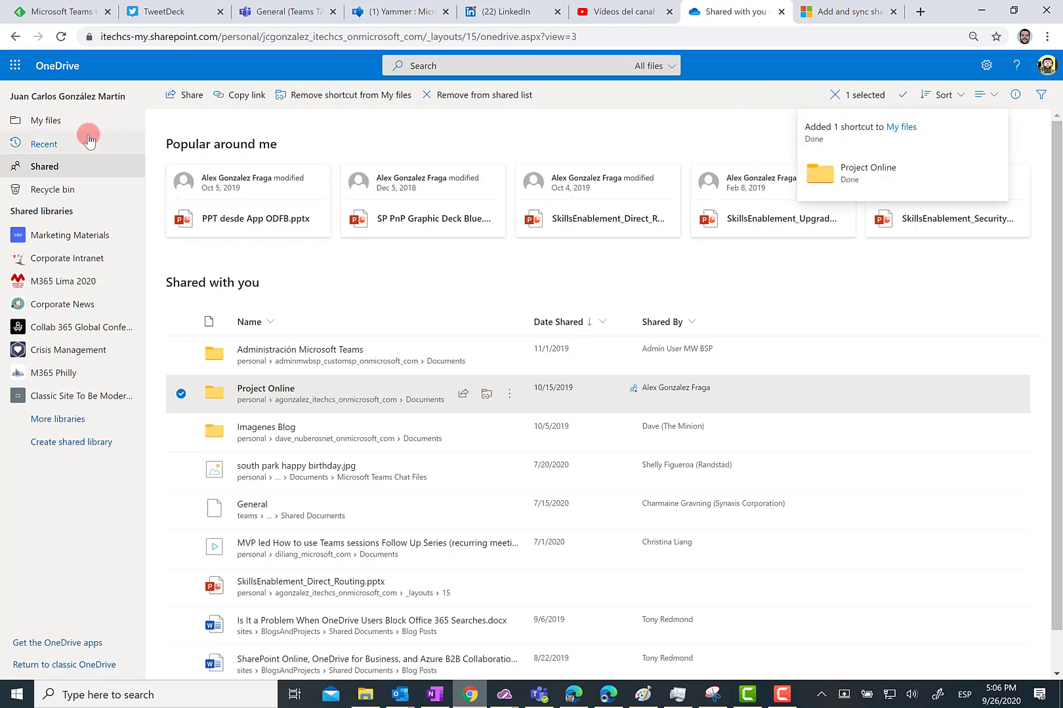
pyautogui.click(46, 122)
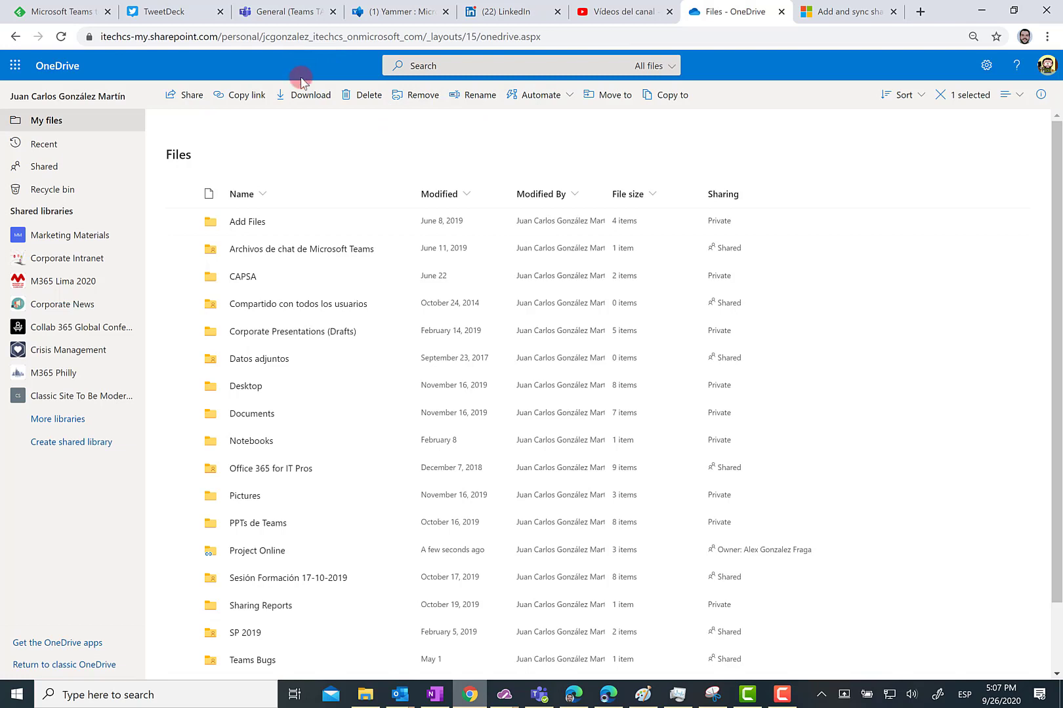
# Select the Project Online shortcut in My files and remove it.
pyautogui.click(244, 105)
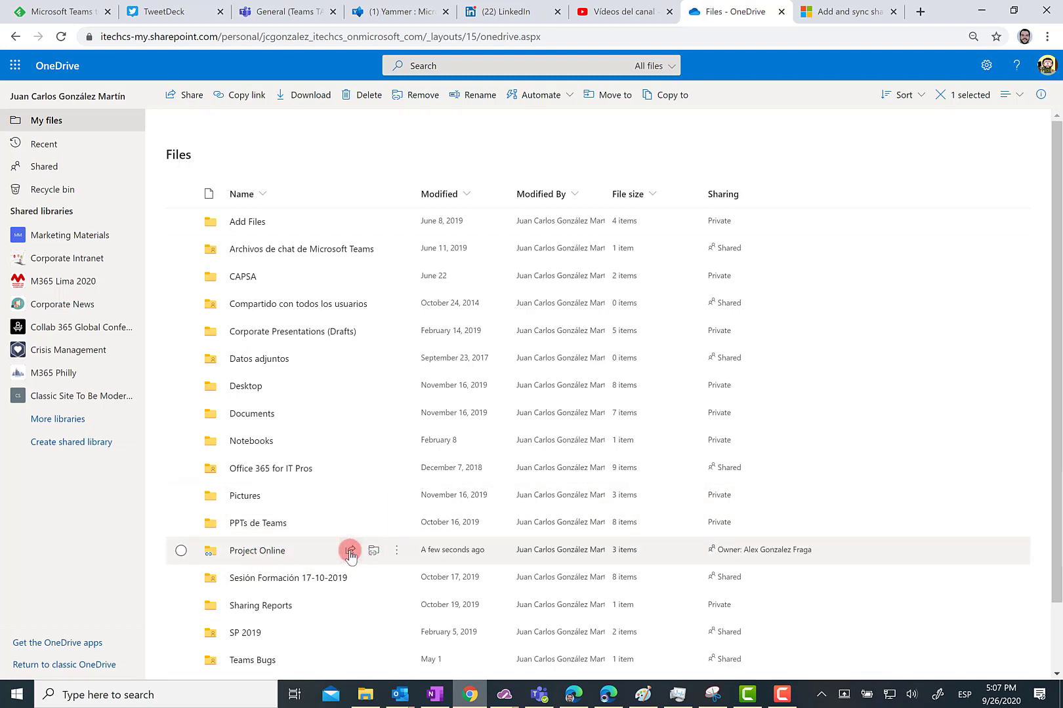
pyautogui.click(179, 552)
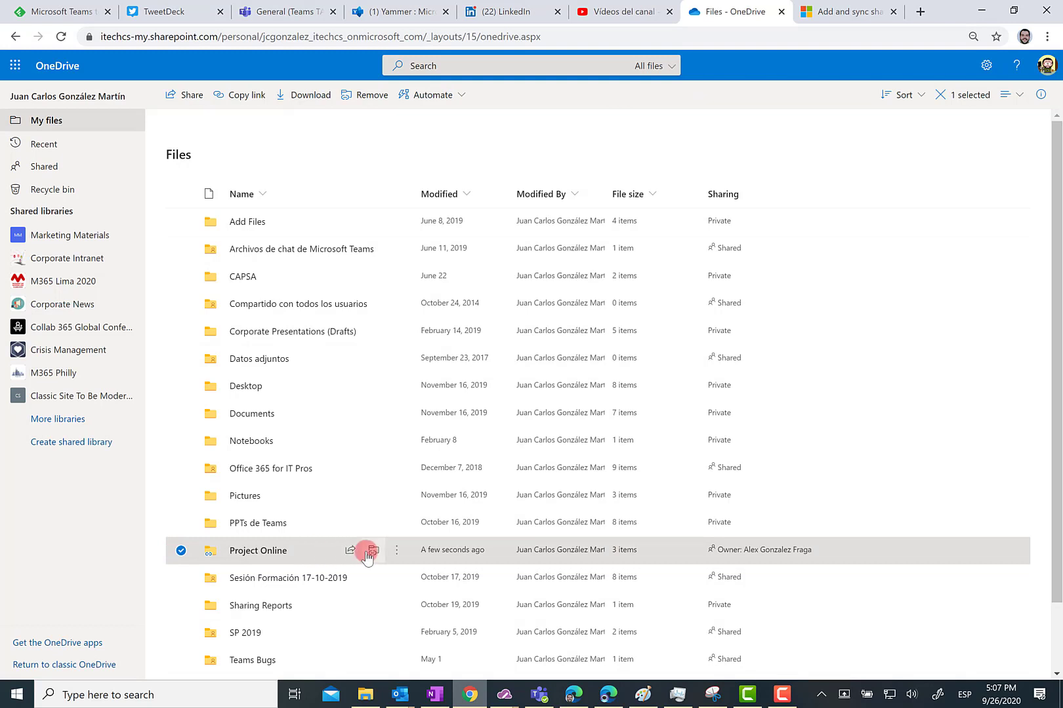
pyautogui.click(371, 97)
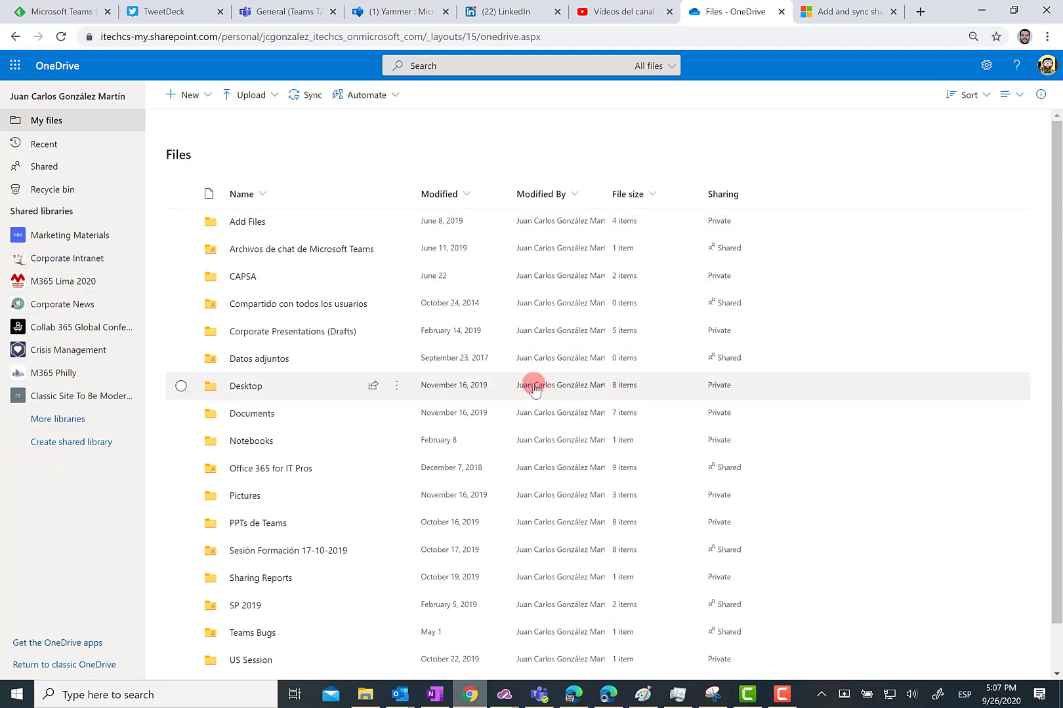
pyautogui.moveTo(528, 390)
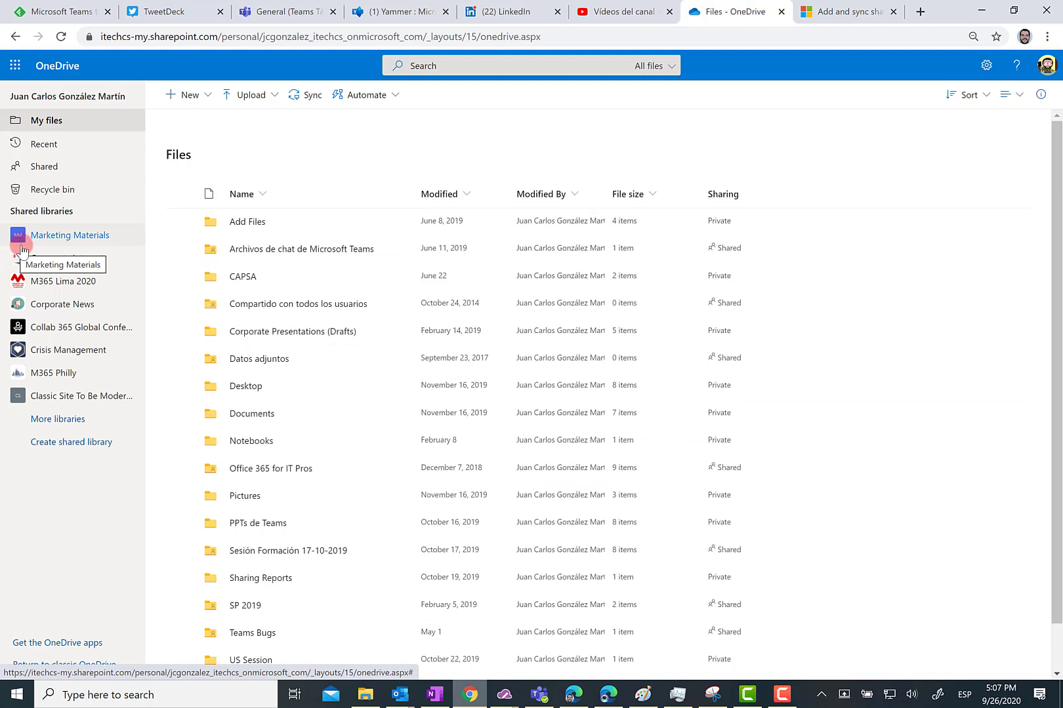
# Open the Marketing Materials library, then switch to the other account's Shared with you page.
pyautogui.click(68, 238)
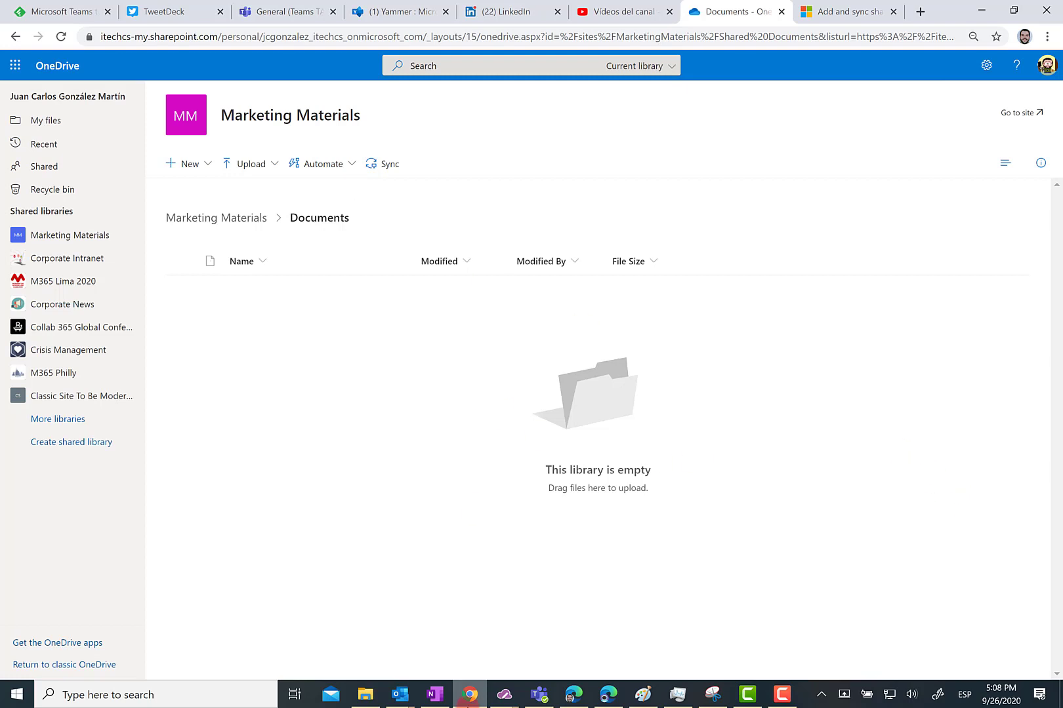
pyautogui.click(609, 697)
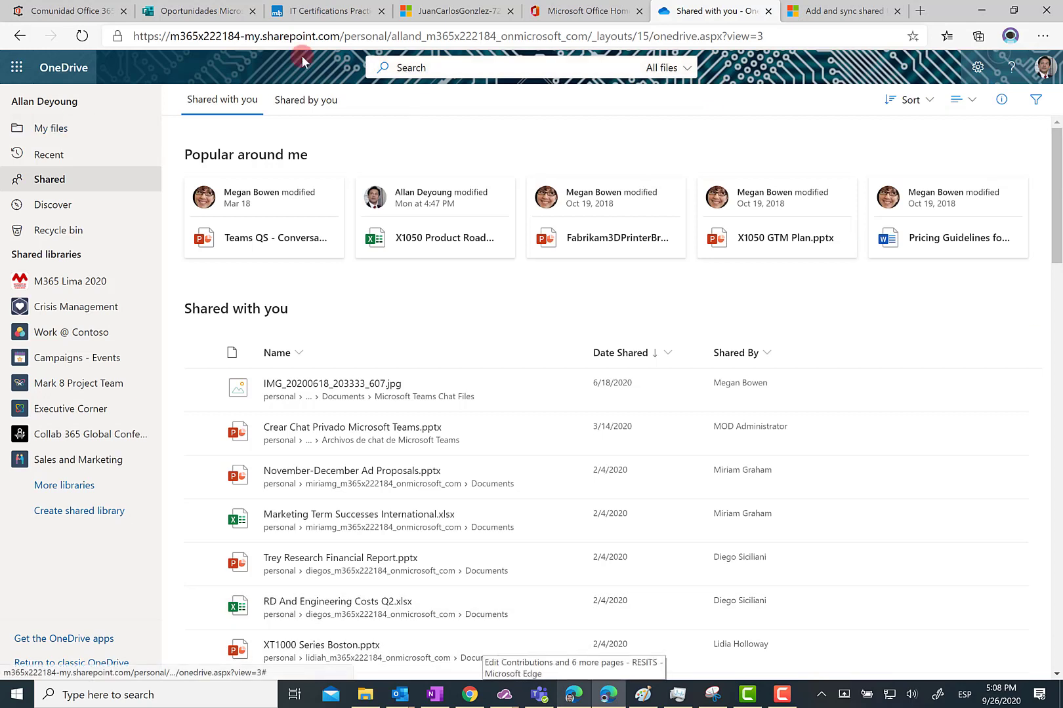
# Shortcut Crisis Management's Documents library to My files, check its status, then remove it there.
pyautogui.click(72, 306)
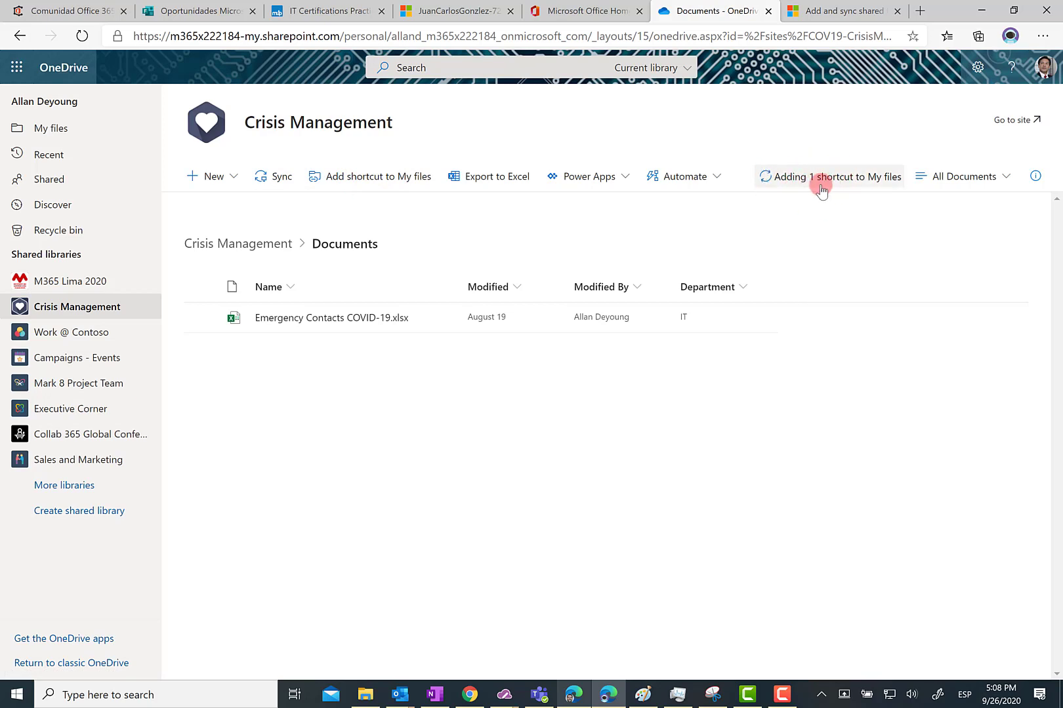
pyautogui.click(799, 170)
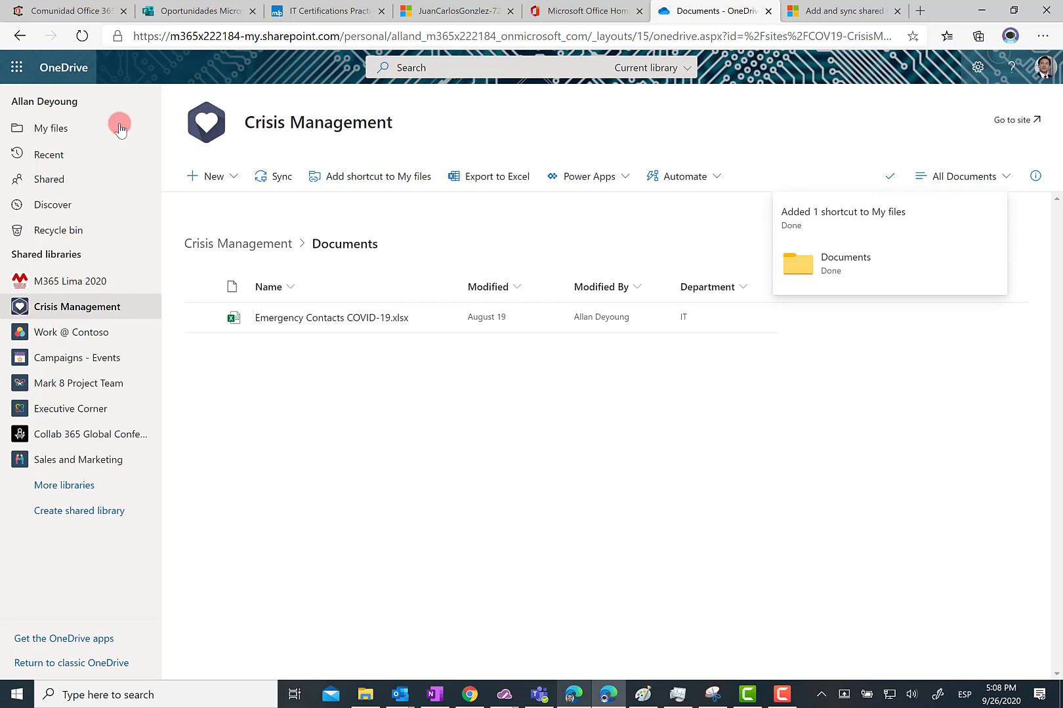
pyautogui.click(58, 128)
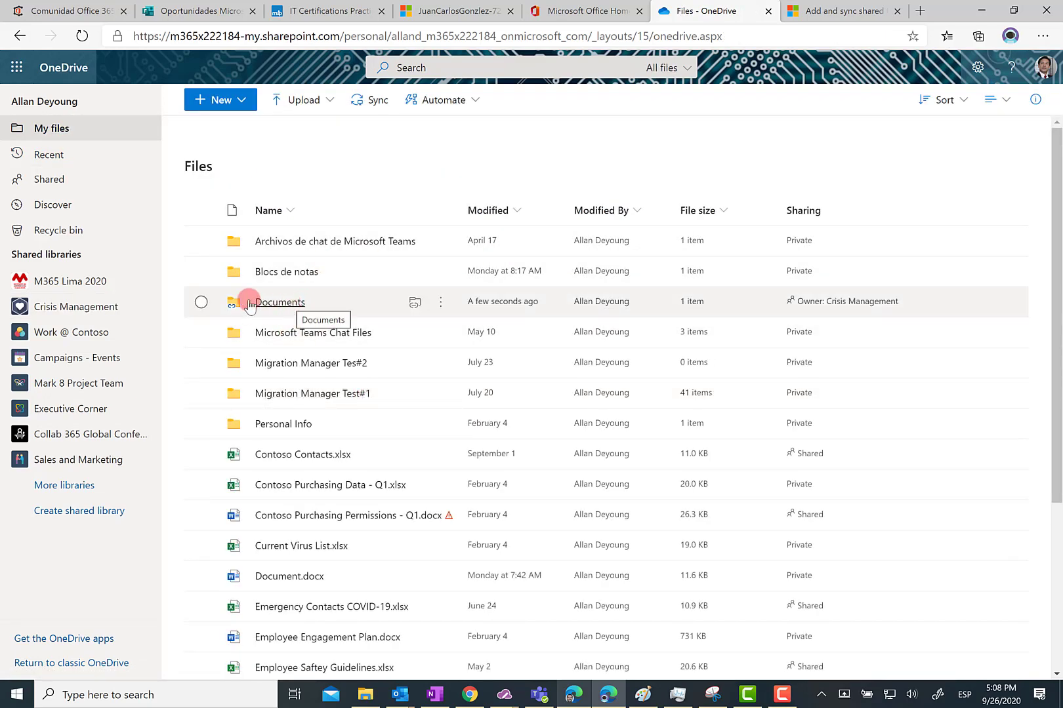
pyautogui.click(199, 304)
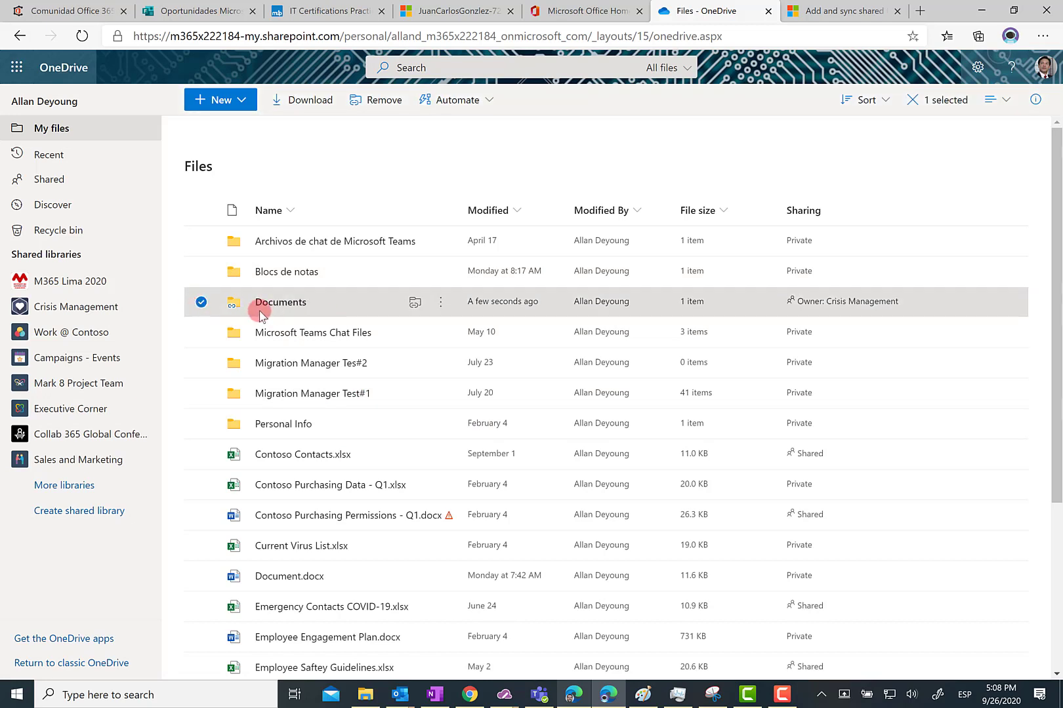
pyautogui.click(386, 100)
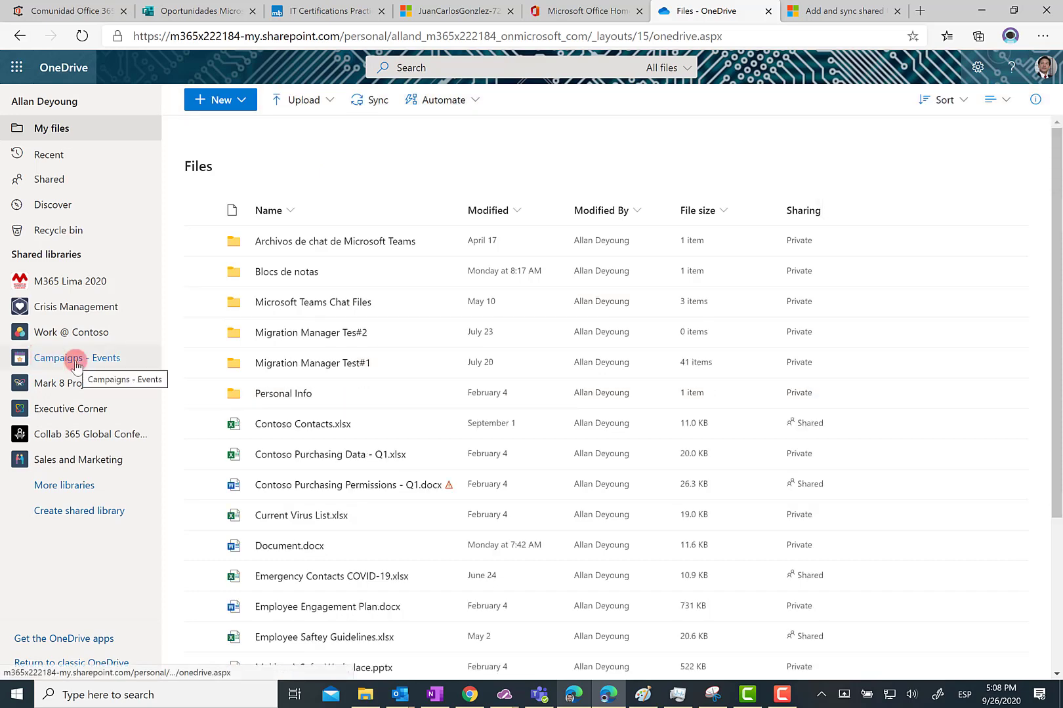
# Browse the Campaigns - Events Documents and Electronic Articles libraries, then open Sales and Marketing Documents.
pyautogui.click(76, 362)
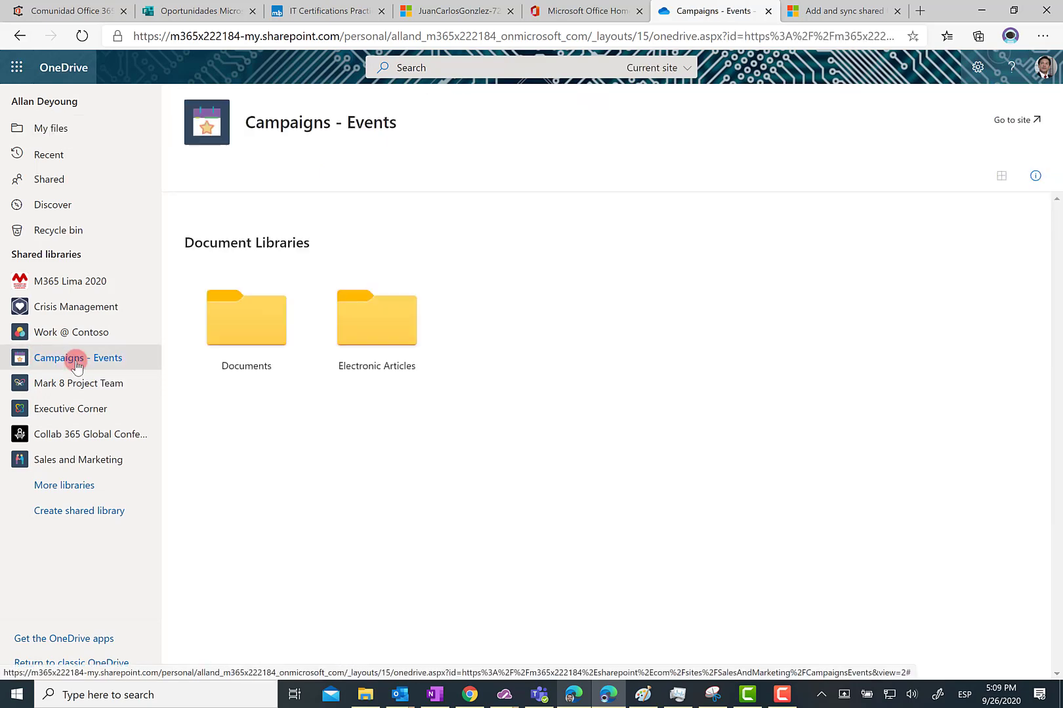
pyautogui.click(275, 335)
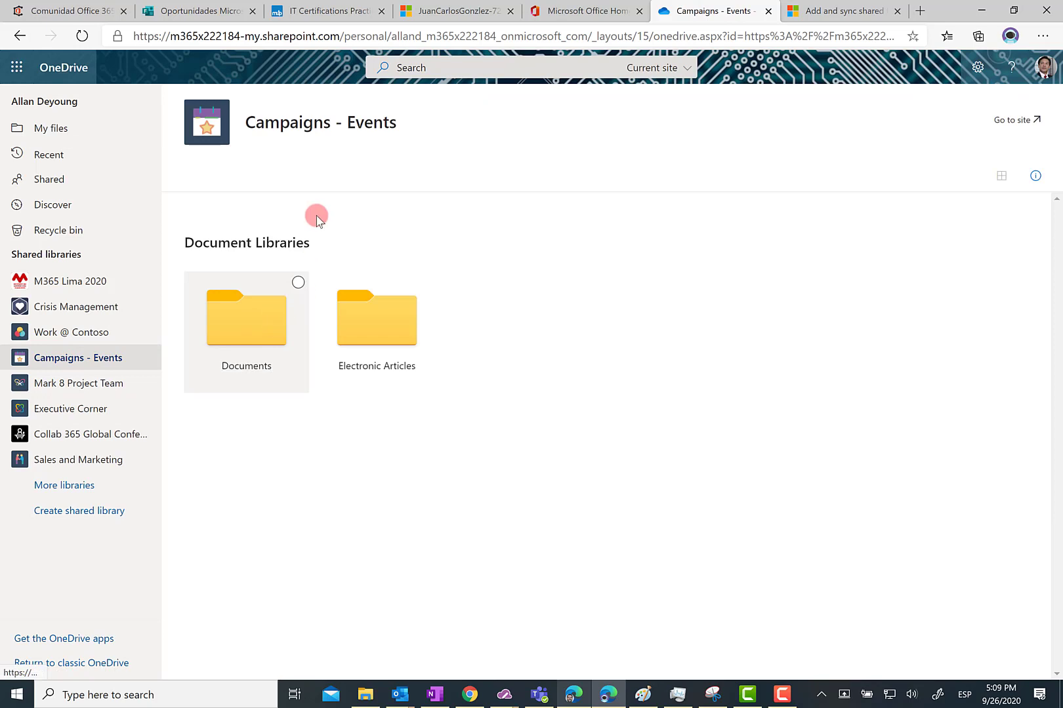
pyautogui.click(255, 315)
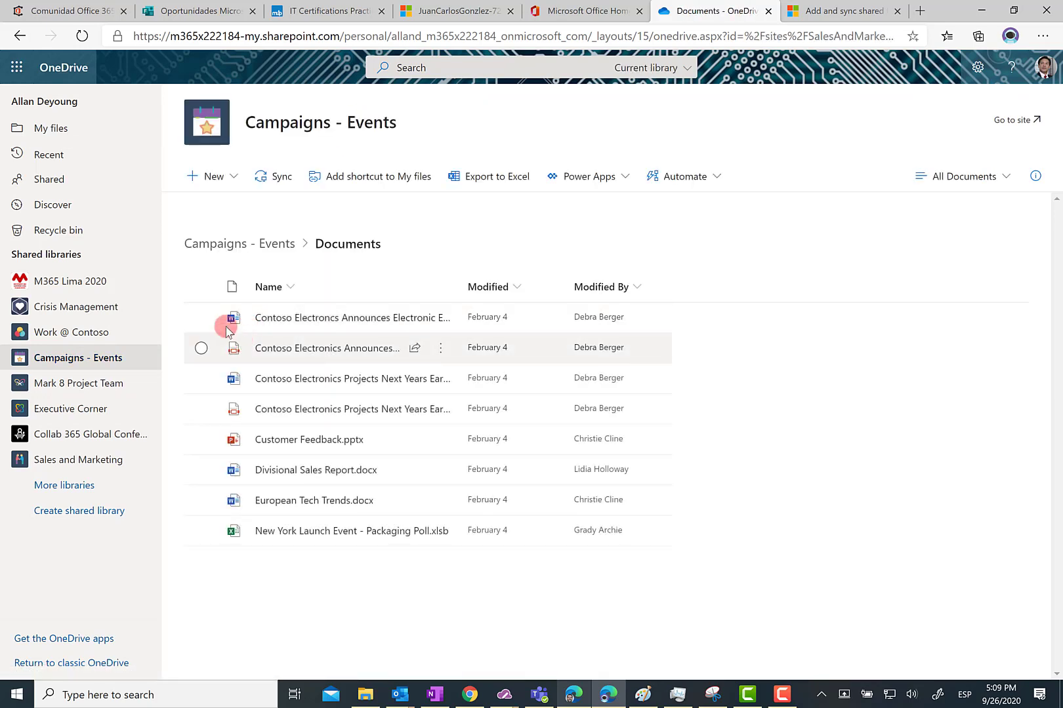
pyautogui.click(71, 358)
pyautogui.click(344, 312)
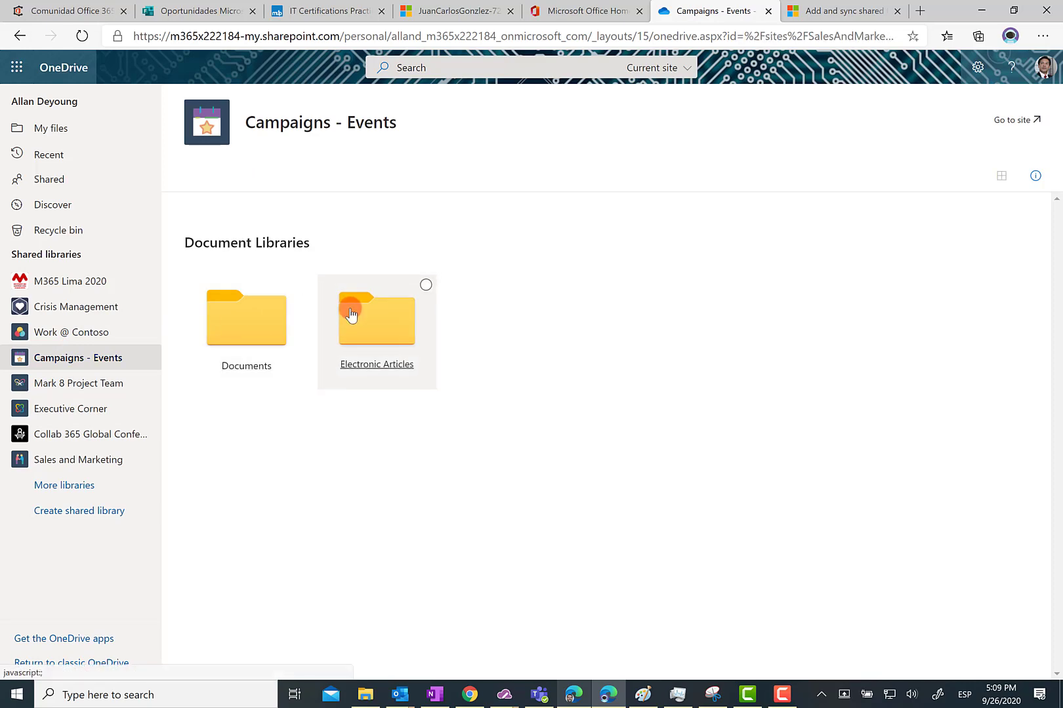
pyautogui.scroll(-10, 280, 332)
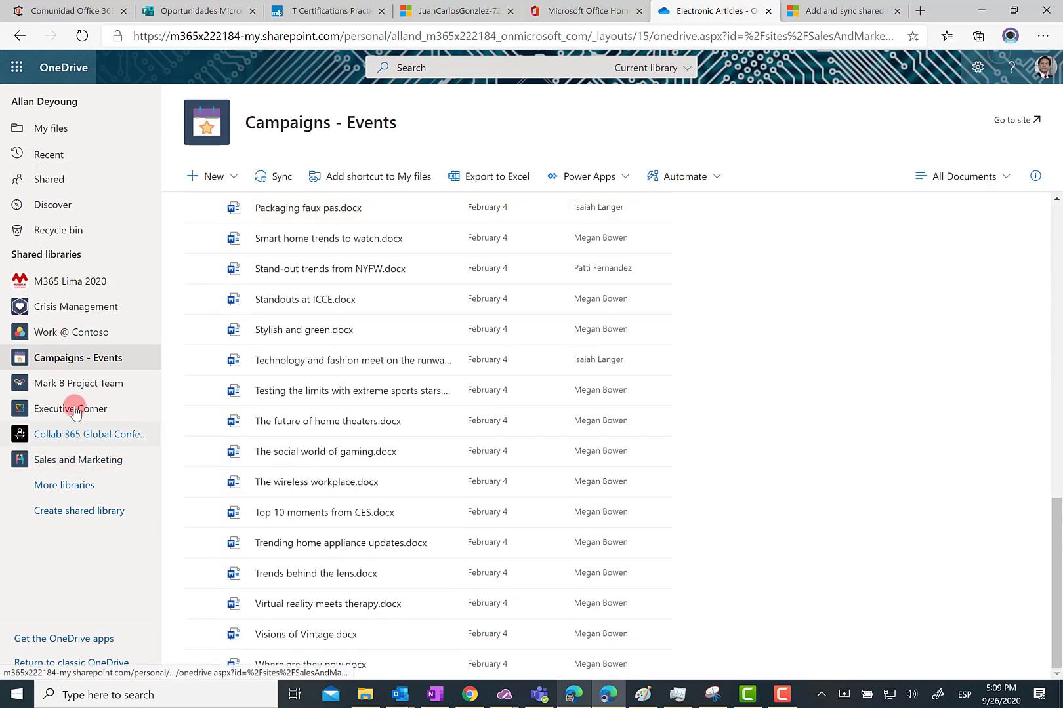
pyautogui.click(79, 460)
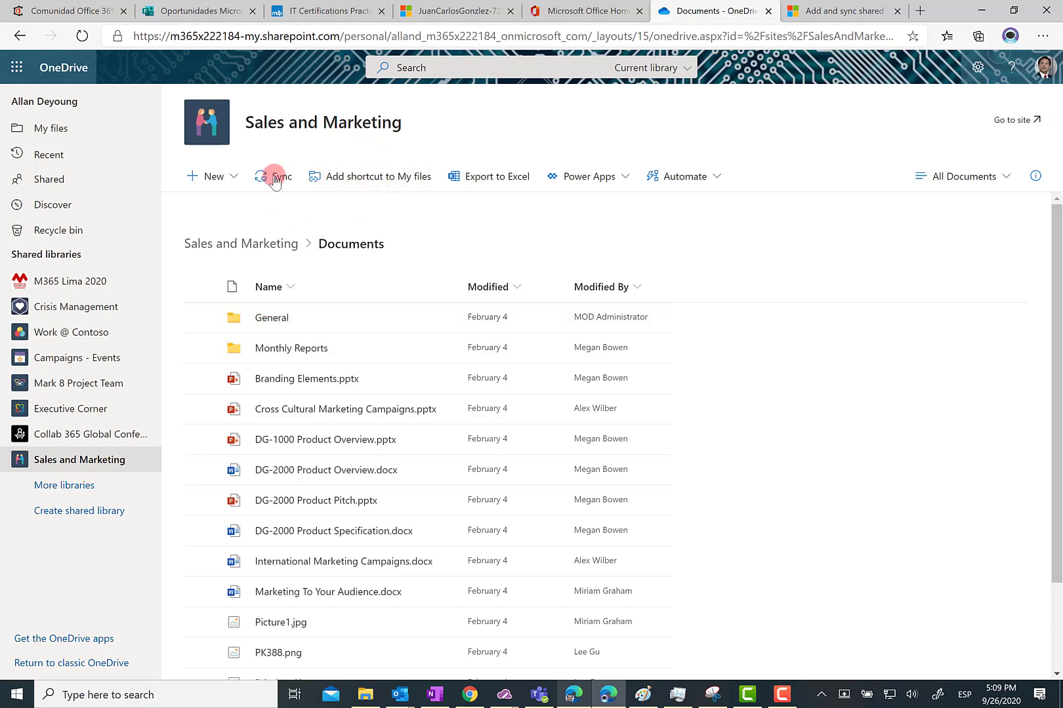
# Add the Sales and Marketing Monthly Reports folder as a shortcut and view it in My files.
pyautogui.click(202, 350)
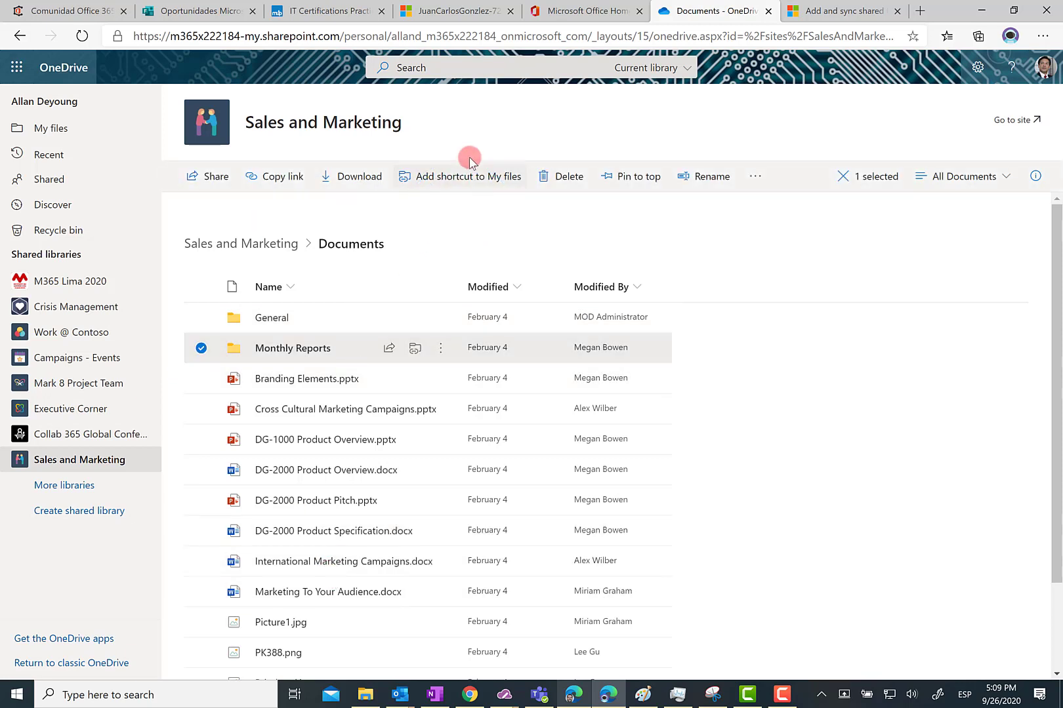
pyautogui.click(457, 178)
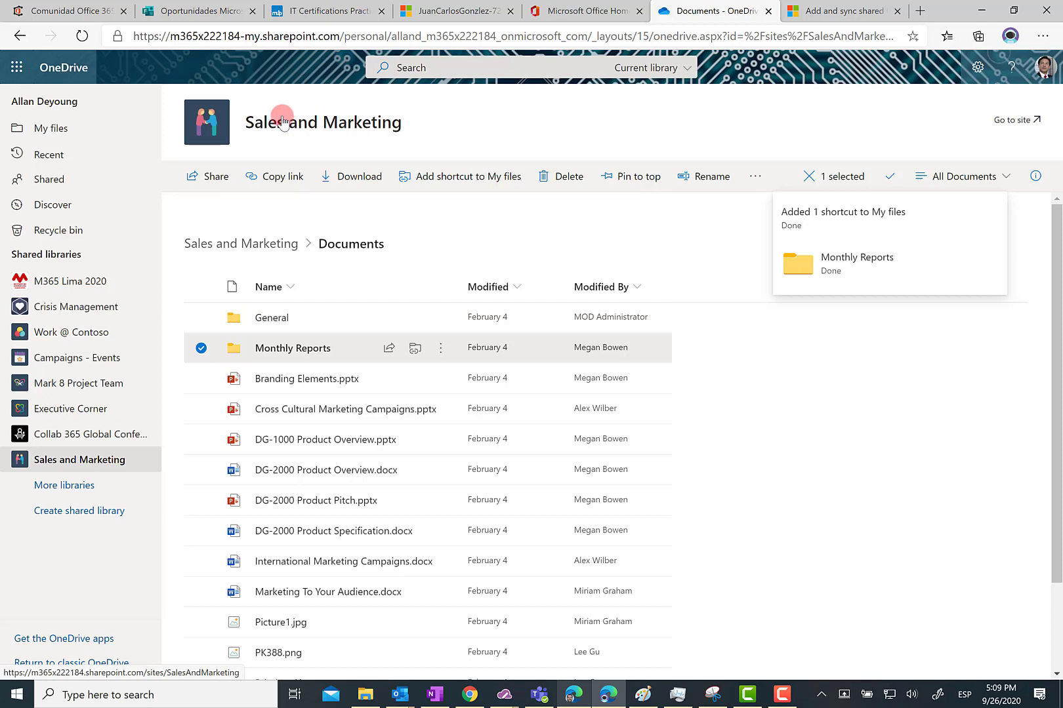
pyautogui.click(56, 129)
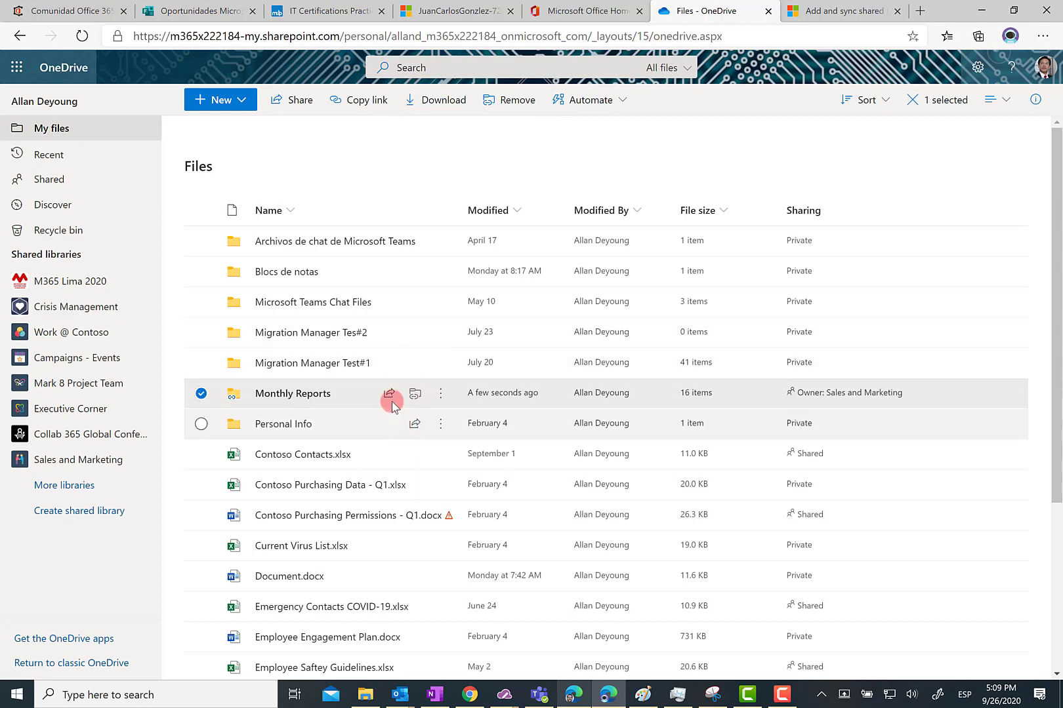
# Remove the selected Monthly Reports shortcut from My files.
pyautogui.click(499, 102)
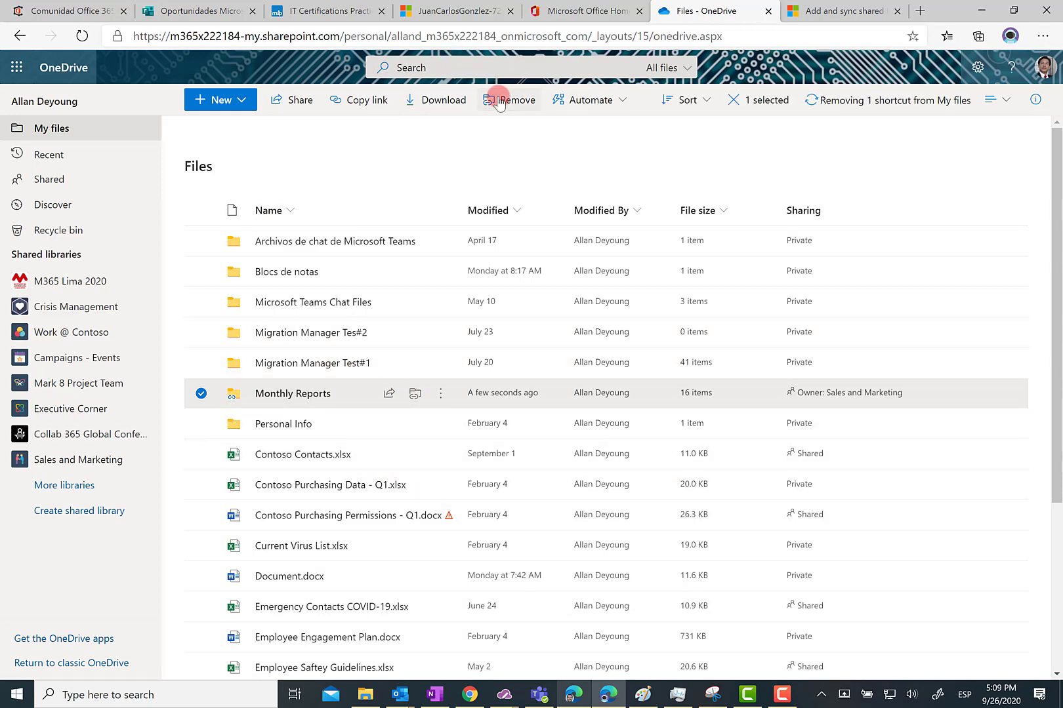